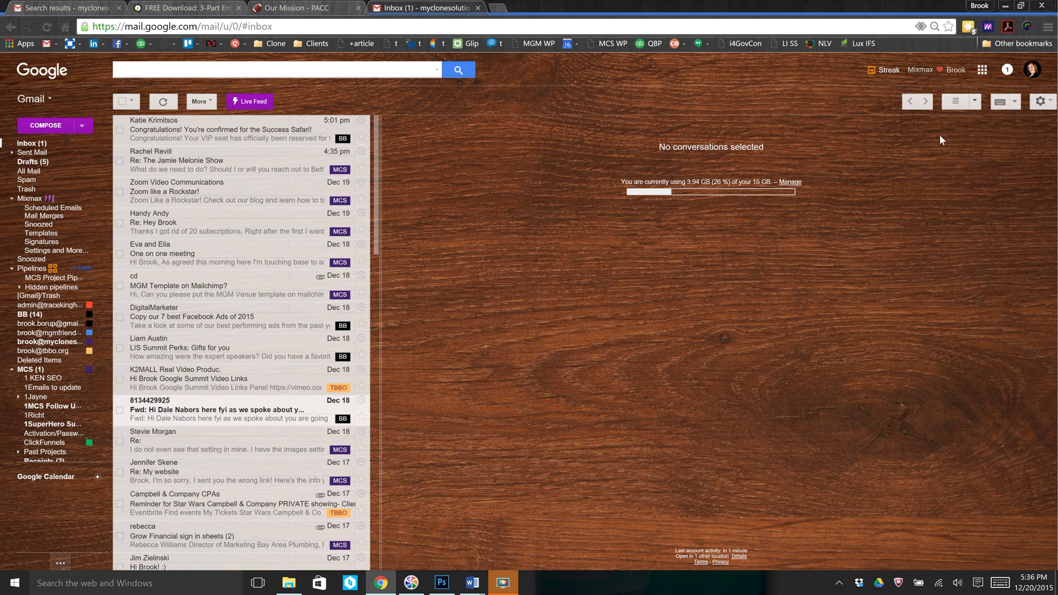
- Open the full Gmail settings from the gear menu
{"action": "left_click", "coordinate": [1042, 103]}
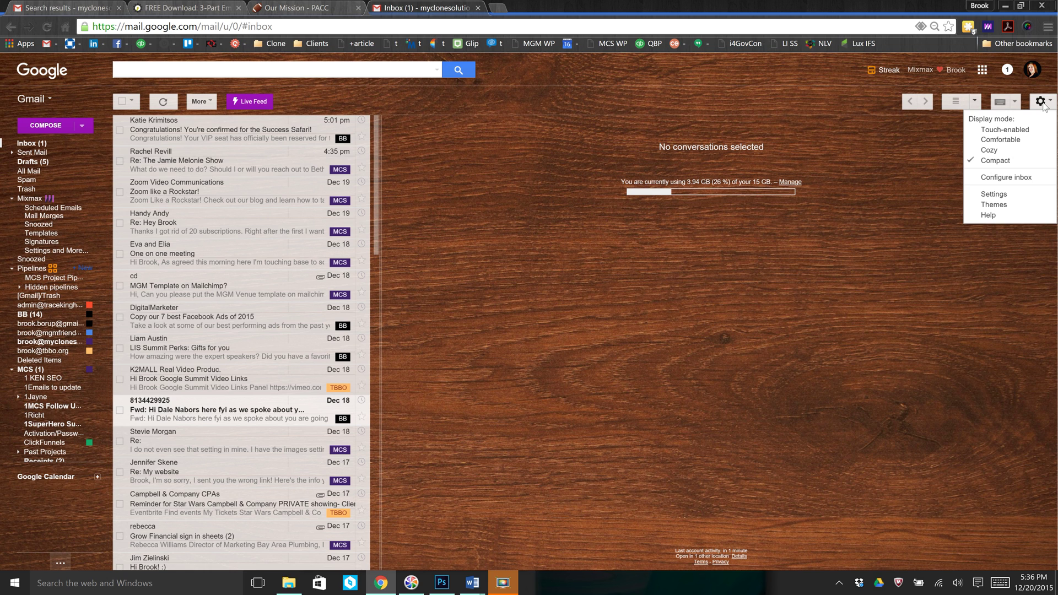
{"action": "left_click", "coordinate": [1001, 195]}
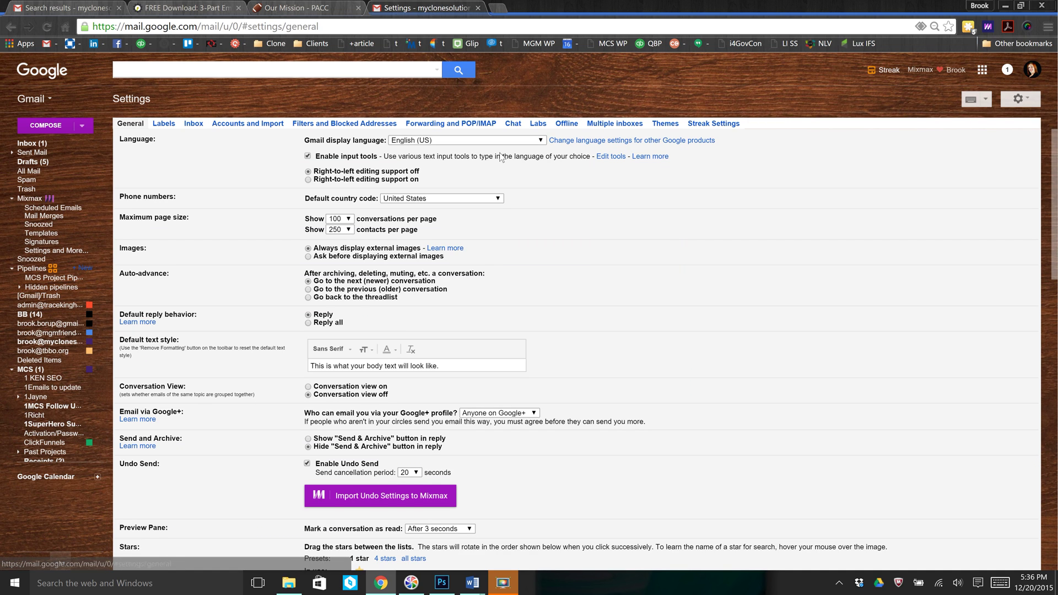
- Switch to the Accounts and Import settings section
{"action": "left_click", "coordinate": [253, 125]}
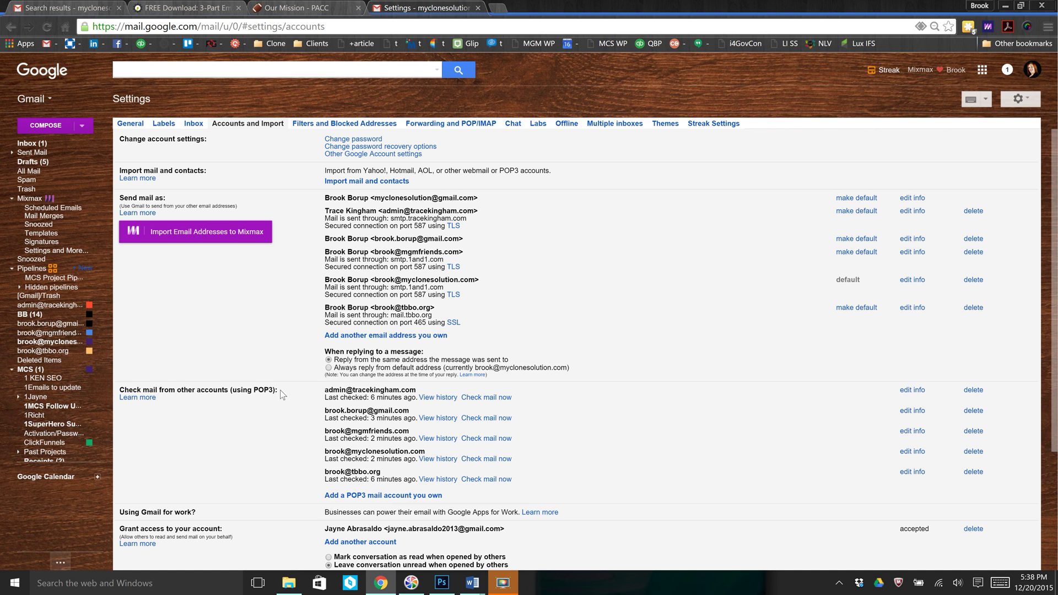
- Start adding a POP3 account for the new e-mail address and reach the server settings step
{"action": "left_click", "coordinate": [391, 496]}
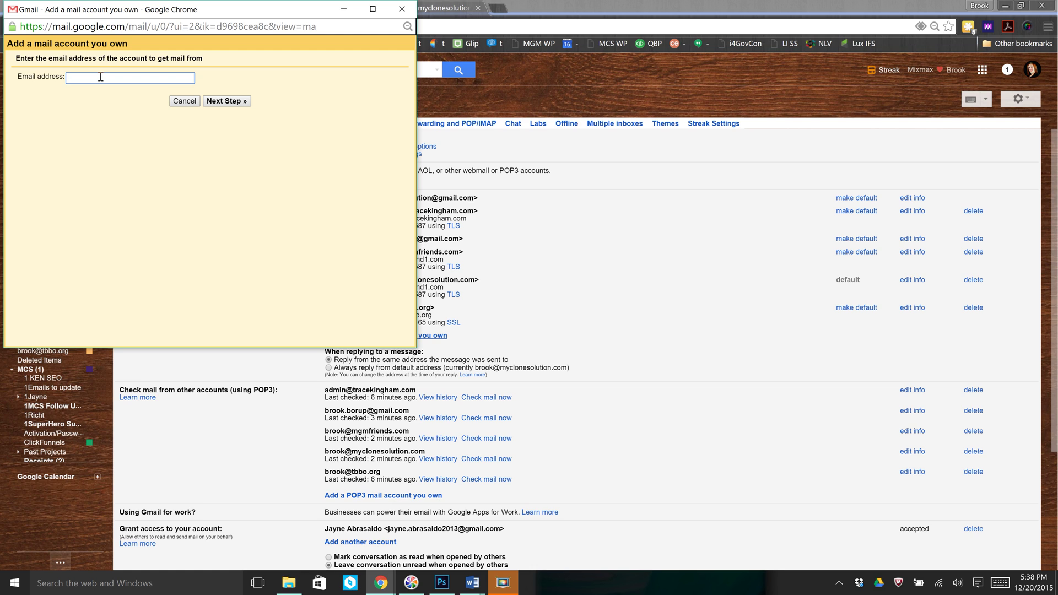
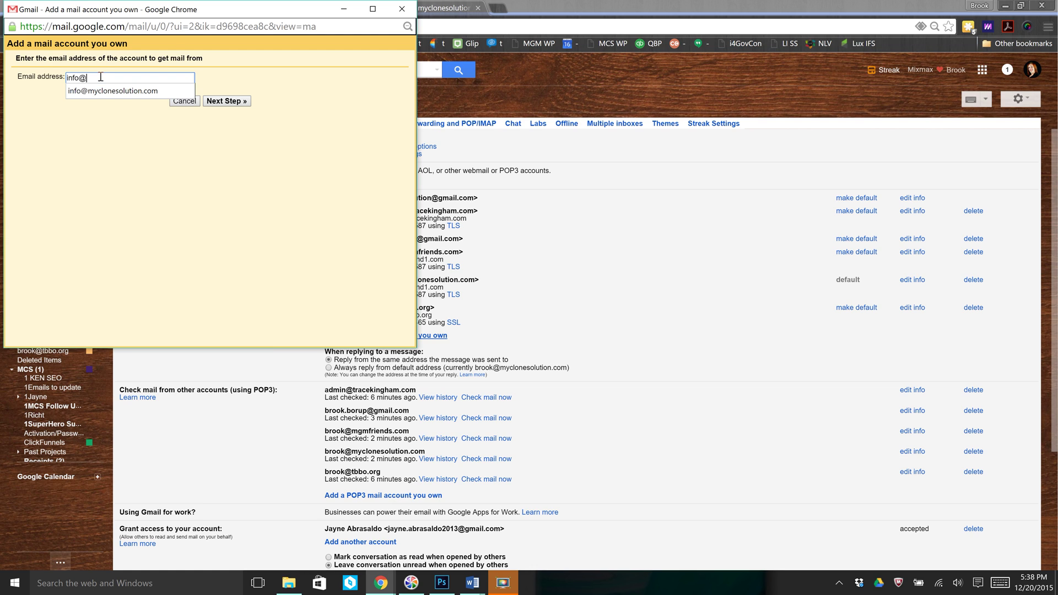
{"action": "key", "text": "Down"}
{"action": "key", "text": "Return"}
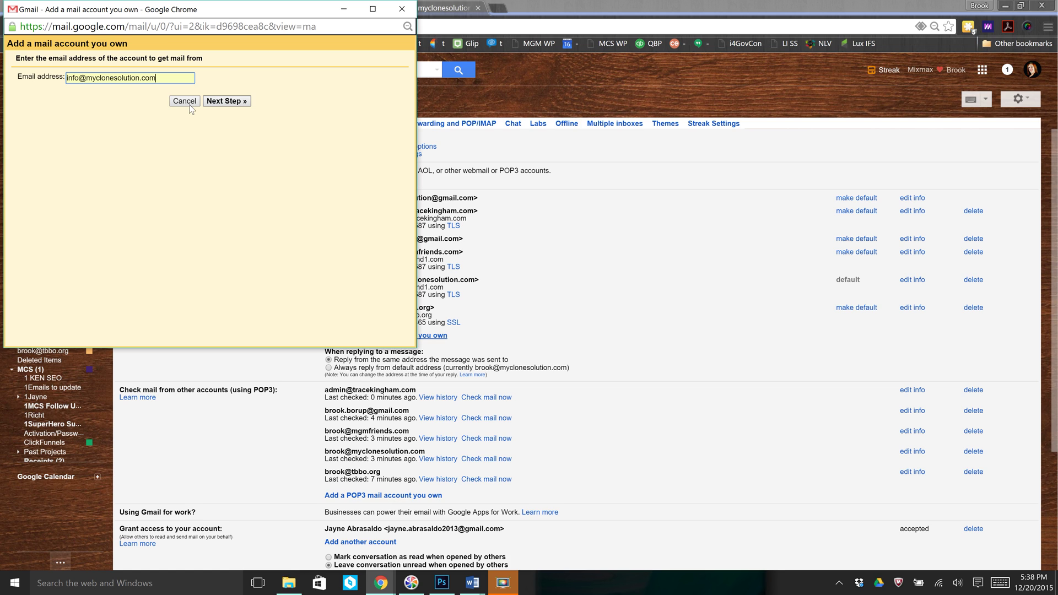
{"action": "left_click", "coordinate": [227, 103]}
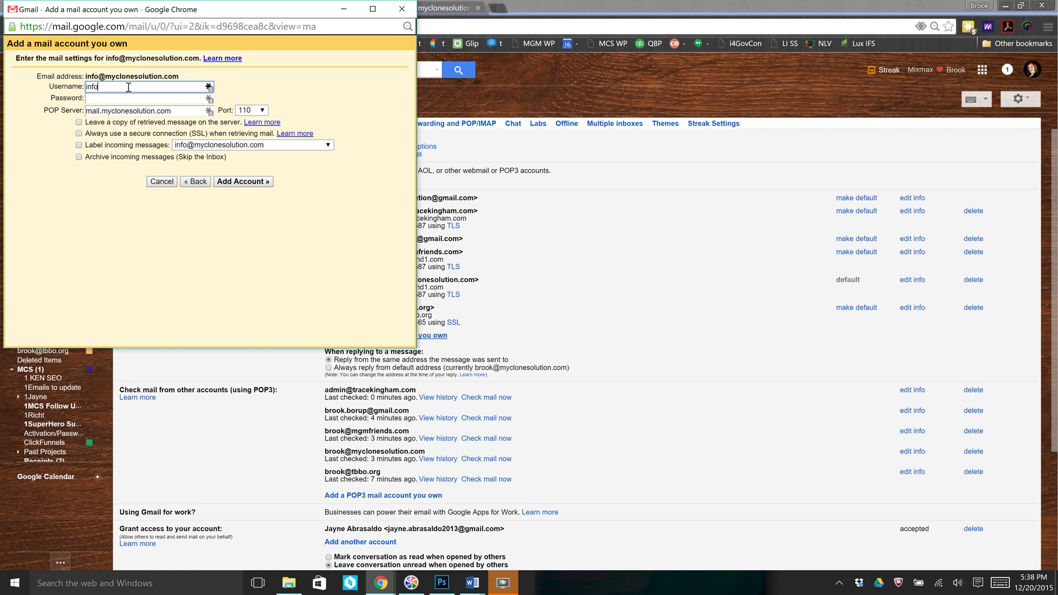
- Complete the account's full username and password, enable labelling of incoming messages, and submit the account
{"action": "key", "text": "Tab"}
{"action": "type", "text": "•••••••••••"}
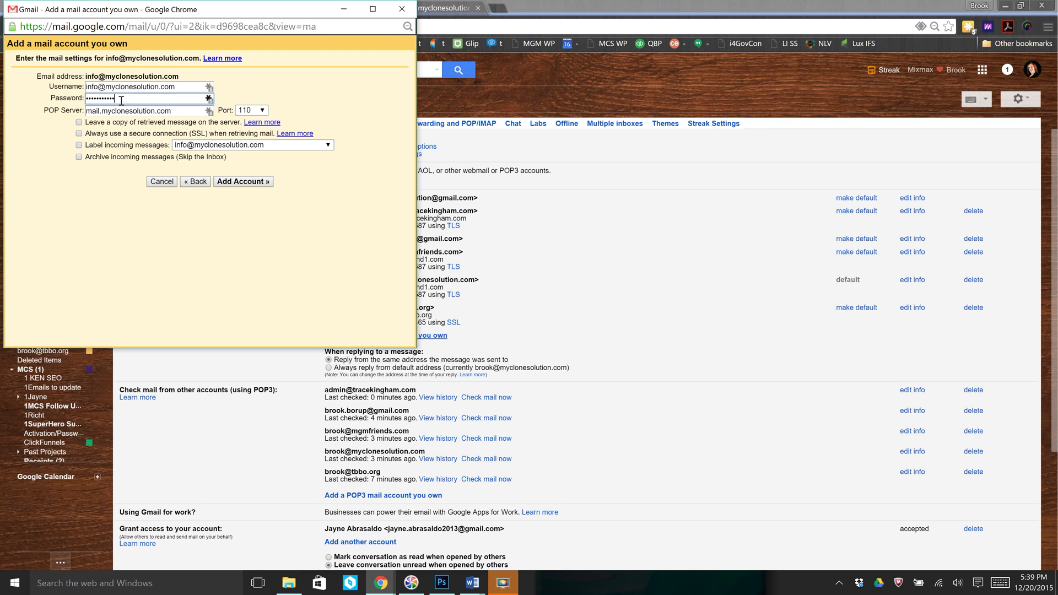
{"action": "left_click", "coordinate": [180, 112]}
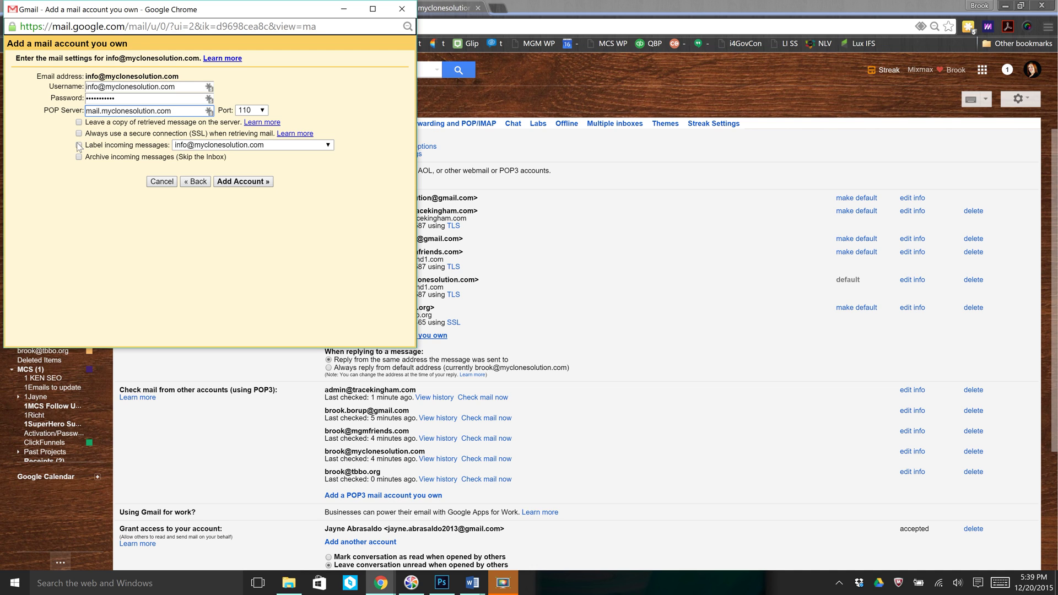
{"action": "left_click", "coordinate": [78, 145]}
{"action": "left_click", "coordinate": [240, 183]}
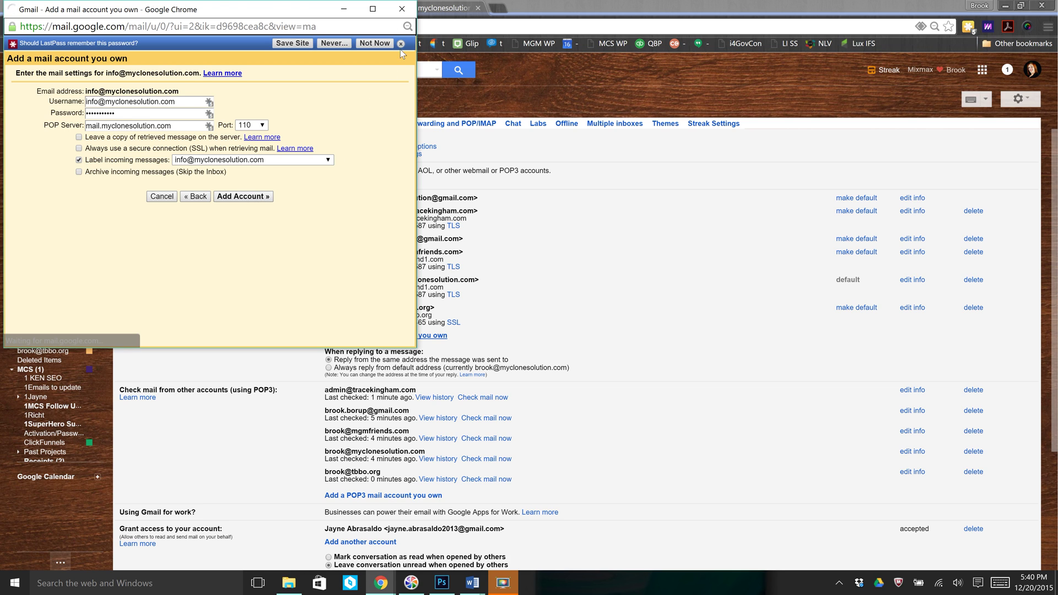
- Dismiss the LastPass password-saving bar
{"action": "left_click", "coordinate": [402, 44]}
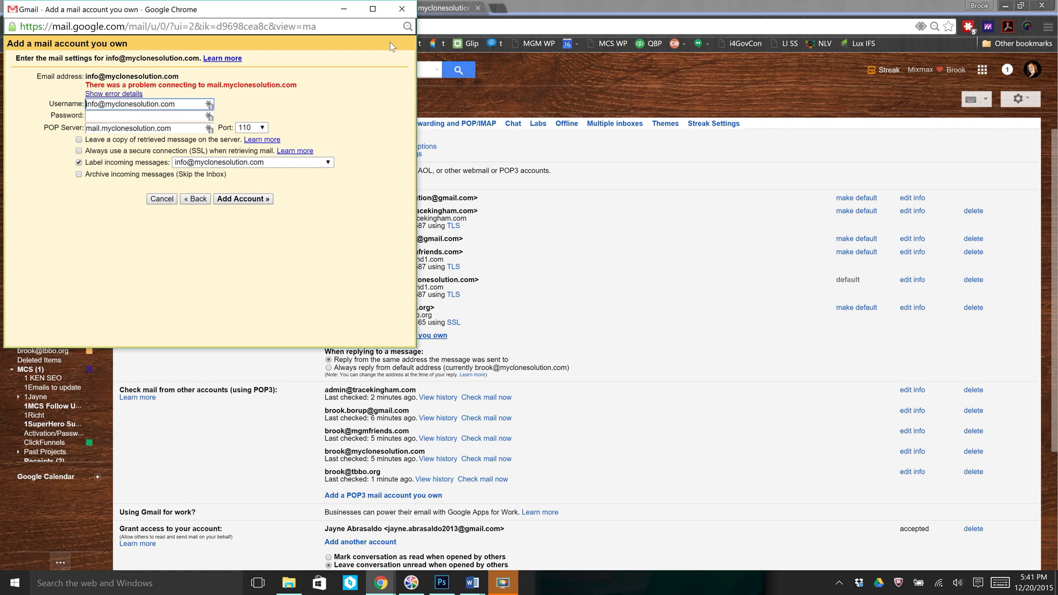
- Close the 'Add a mail account you own' window
{"action": "left_click", "coordinate": [401, 10]}
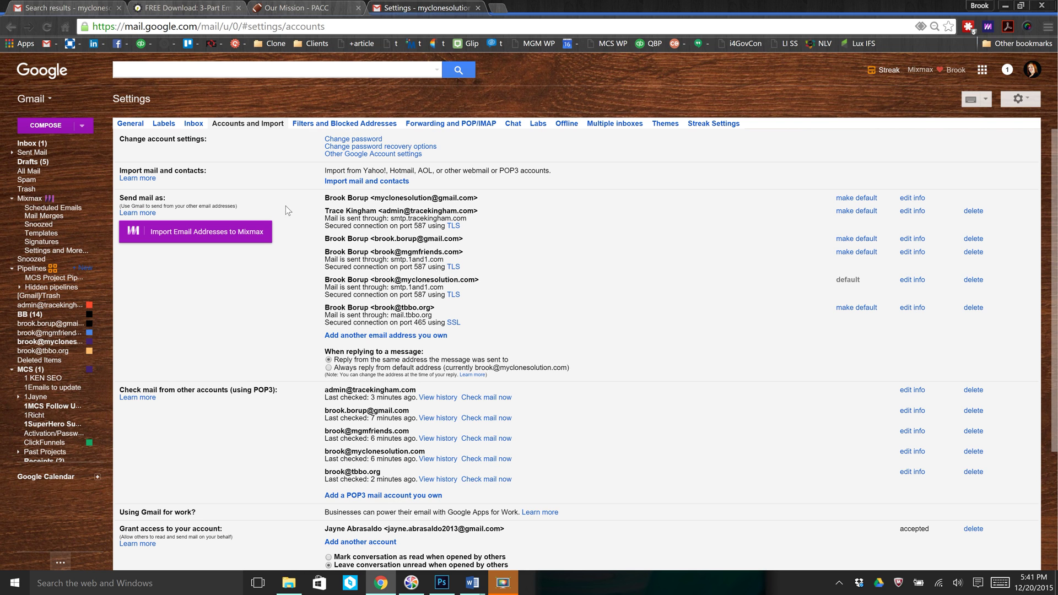
- Return to the inbox and expand the sidebar's label list
{"action": "left_click", "coordinate": [30, 145]}
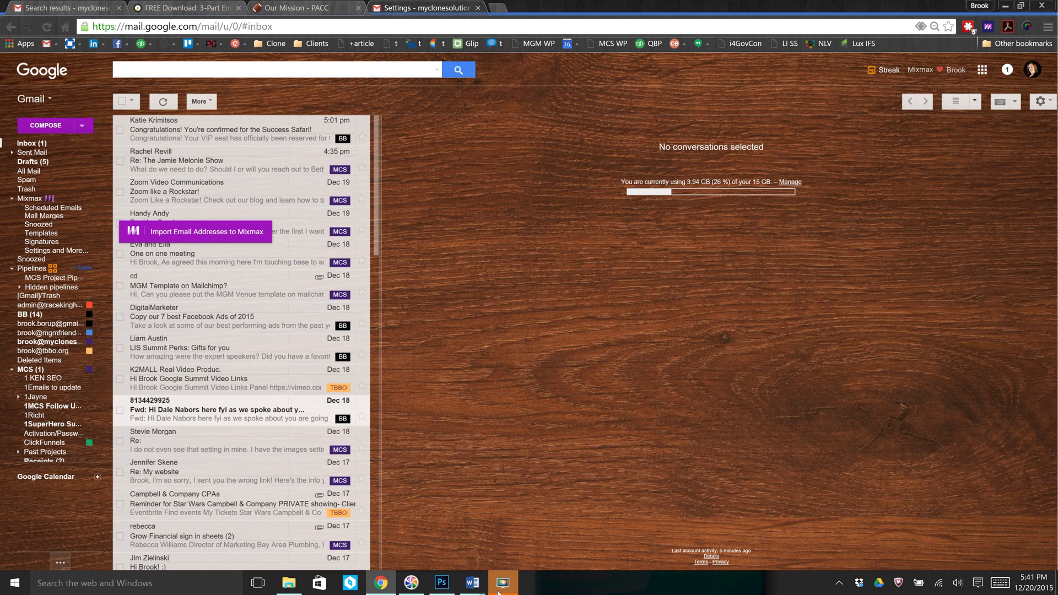
{"action": "left_click", "coordinate": [501, 585]}
{"action": "left_click", "coordinate": [501, 586]}
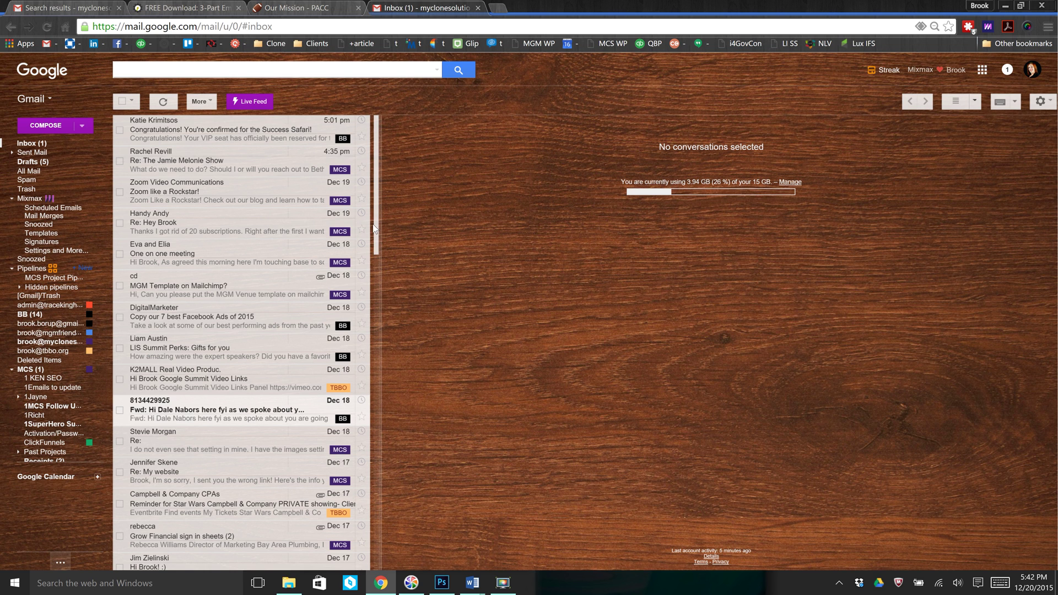
{"action": "mouse_move", "coordinate": [52, 259]}
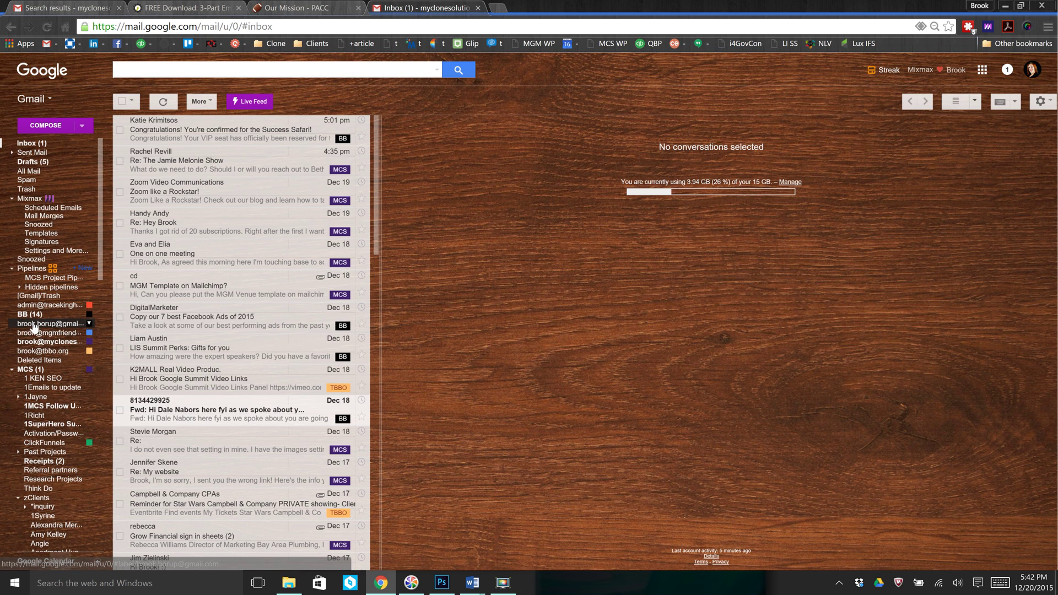
- Make the new POP3 account's label blue and reload the inbox
{"action": "left_click", "coordinate": [90, 325]}
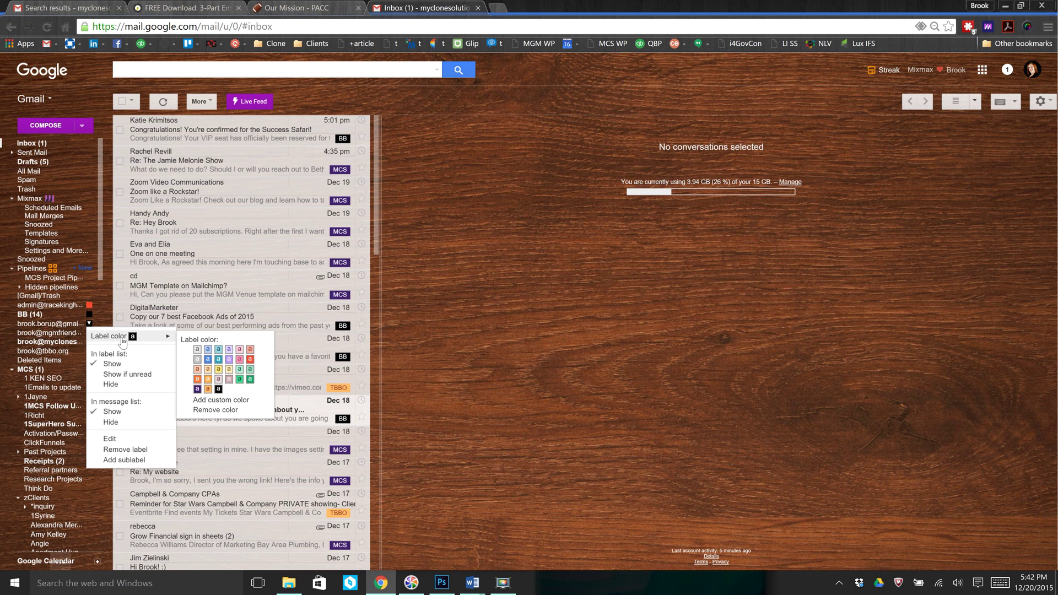
{"action": "left_click", "coordinate": [208, 360]}
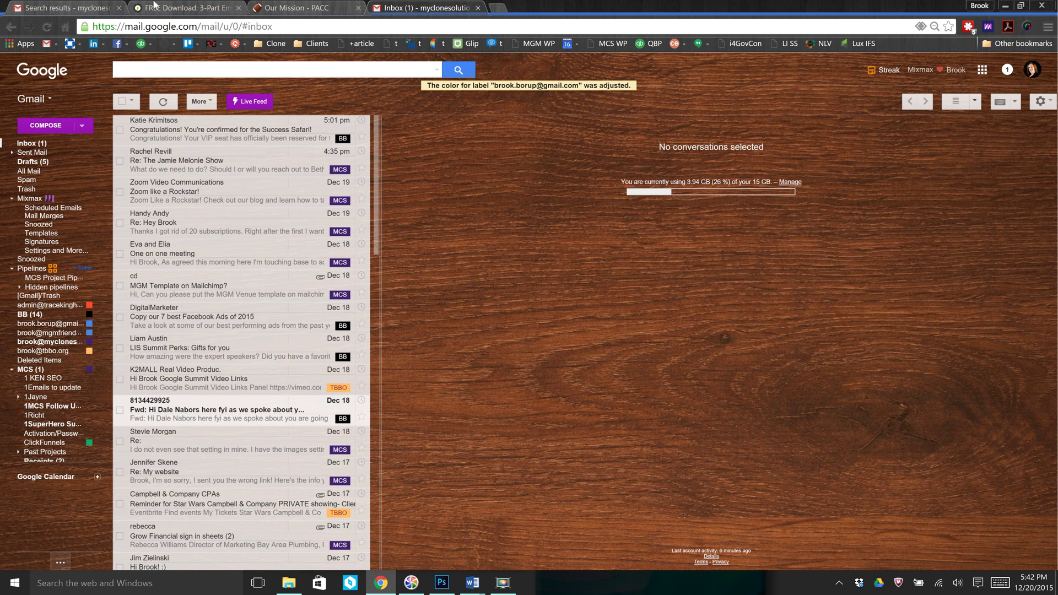
{"action": "left_click", "coordinate": [46, 31]}
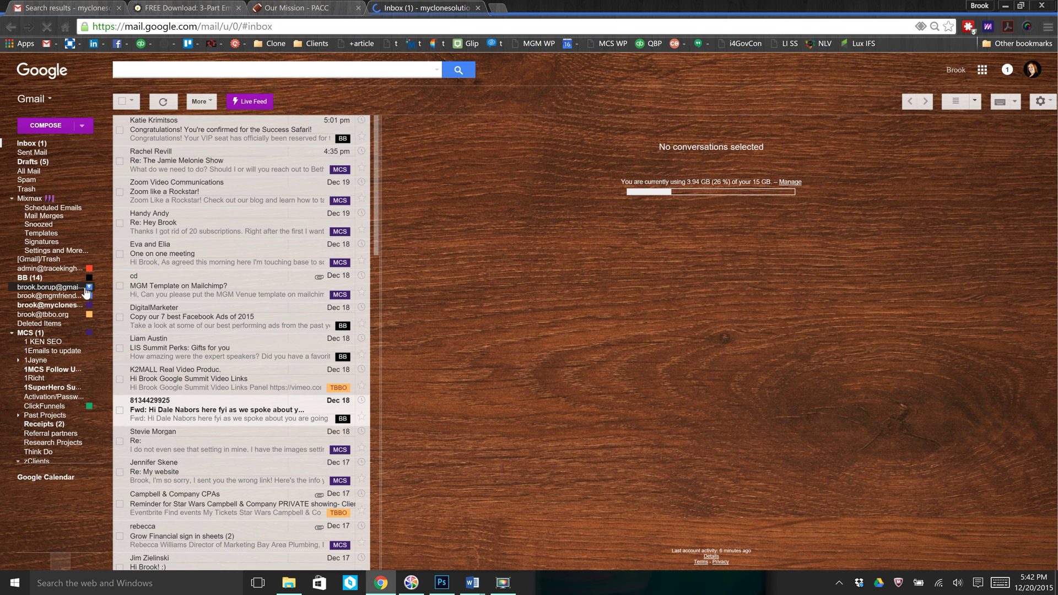
- Give the new POP3 account's label a new colour swatch
{"action": "left_click", "coordinate": [90, 288]}
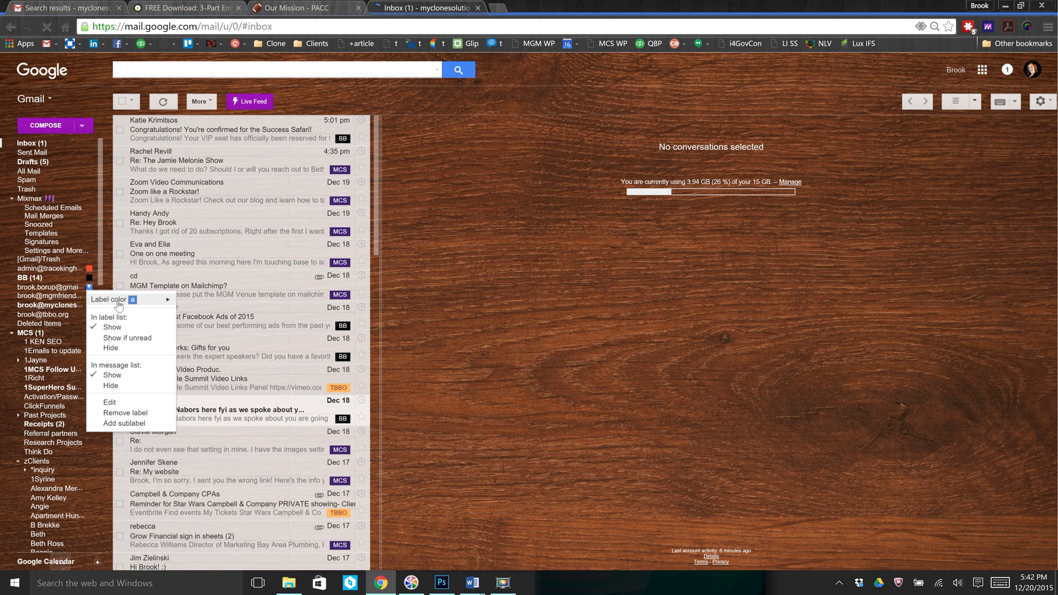
{"action": "mouse_move", "coordinate": [159, 303]}
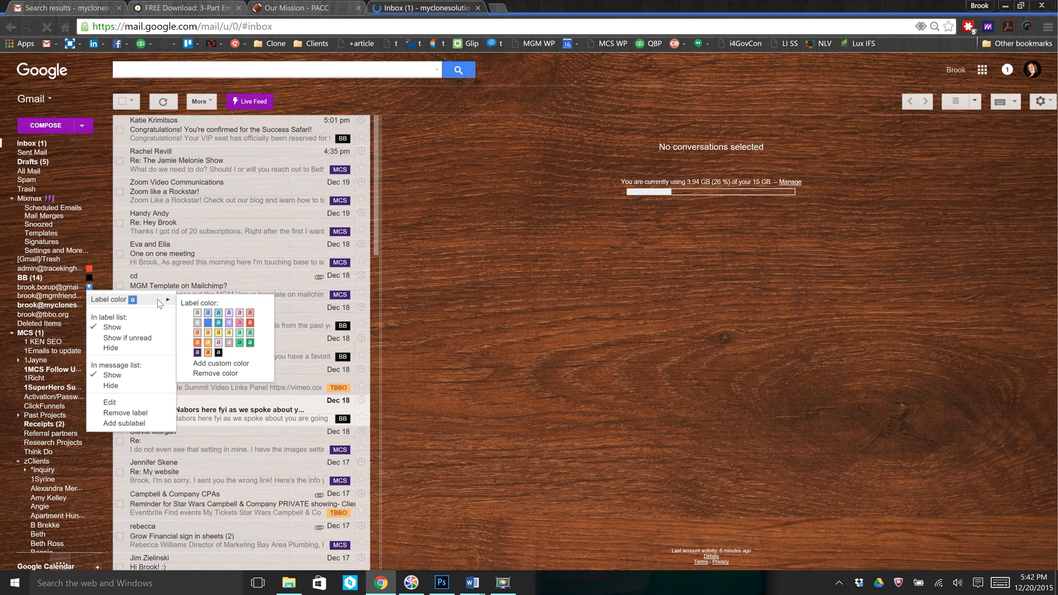
{"action": "left_click", "coordinate": [208, 353]}
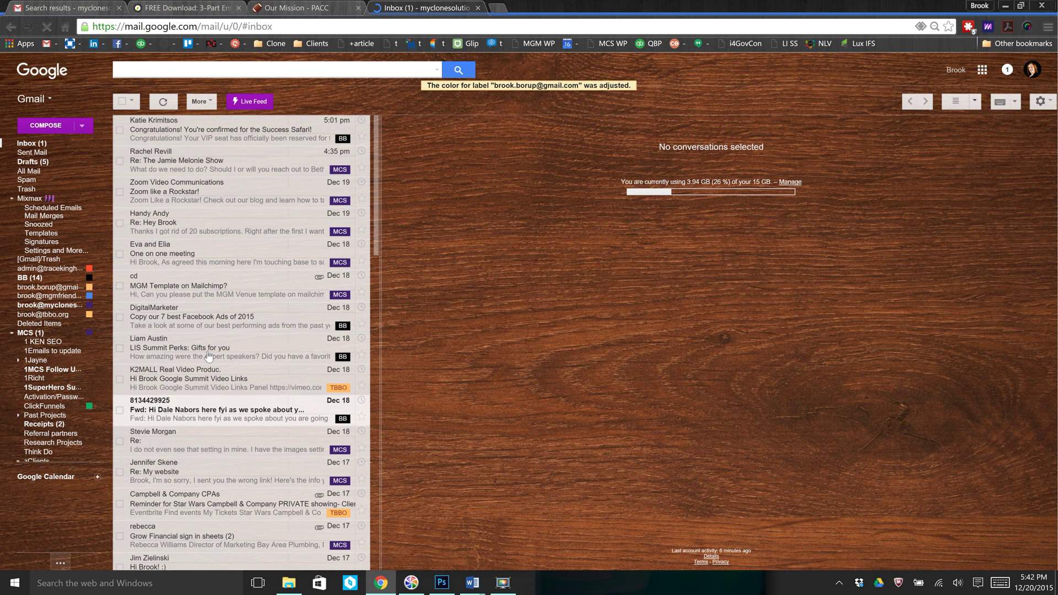
- Recolour that label again with a pale pink swatch
{"action": "left_click", "coordinate": [89, 286]}
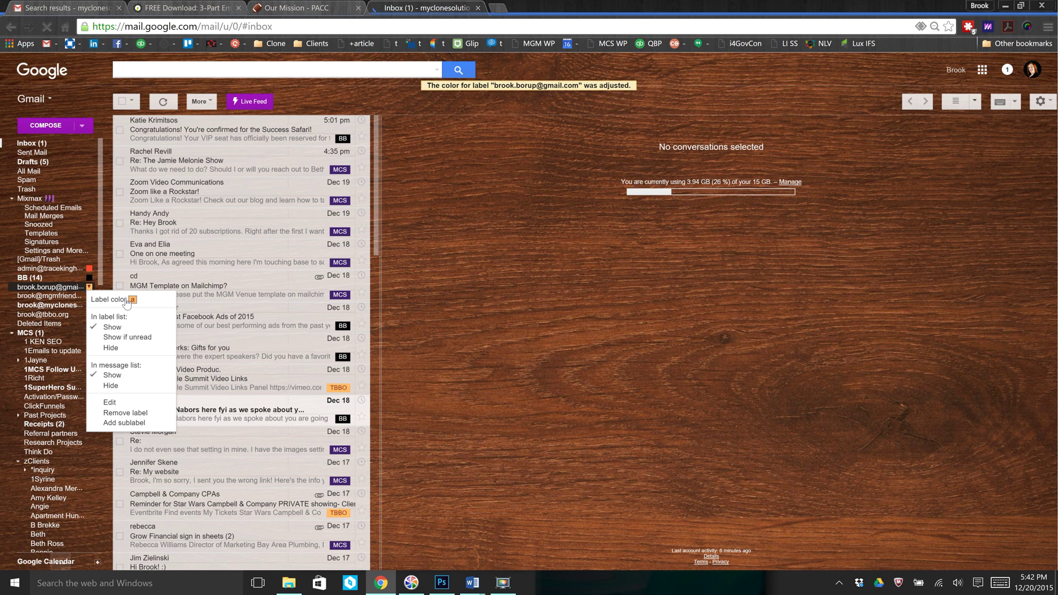
{"action": "left_click", "coordinate": [163, 301]}
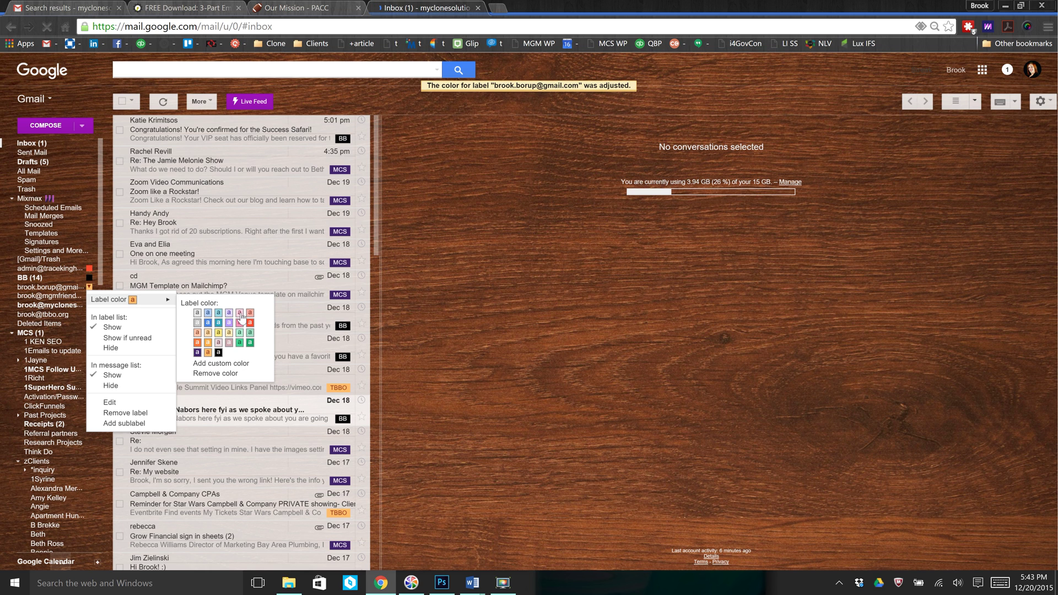
{"action": "left_click", "coordinate": [240, 317]}
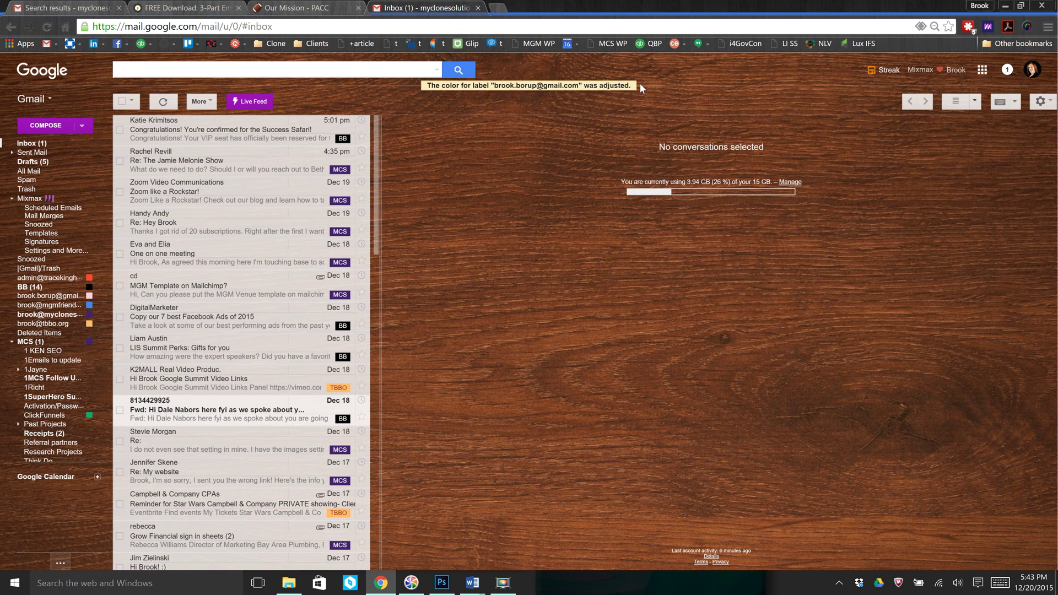
- Reload the inbox and scroll through the message list to check the recoloured labels
{"action": "left_click", "coordinate": [49, 26]}
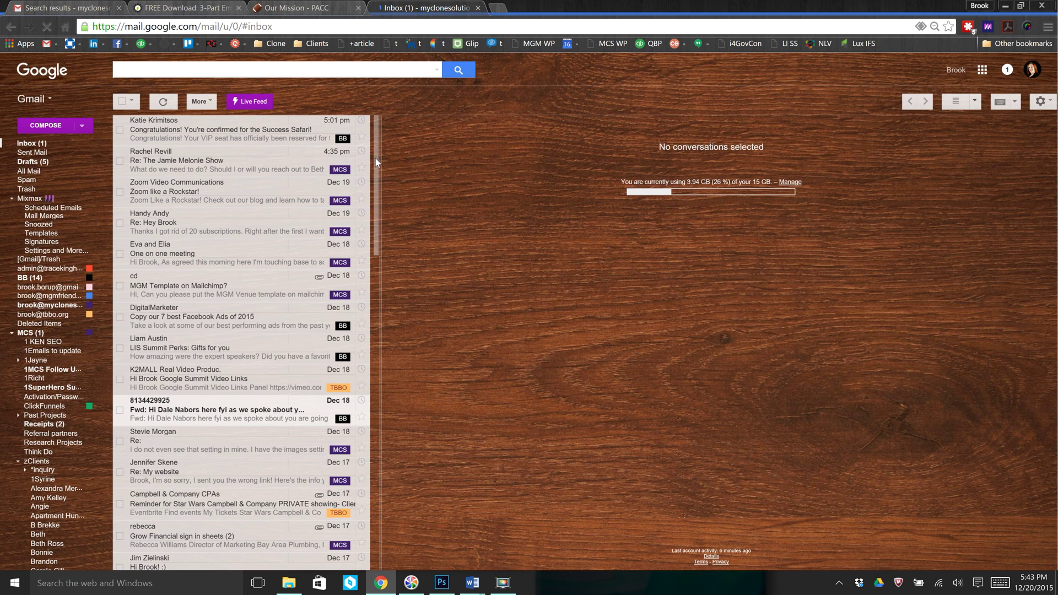
{"action": "scroll", "coordinate": [377, 260], "scroll_direction": "down", "scroll_amount": 5}
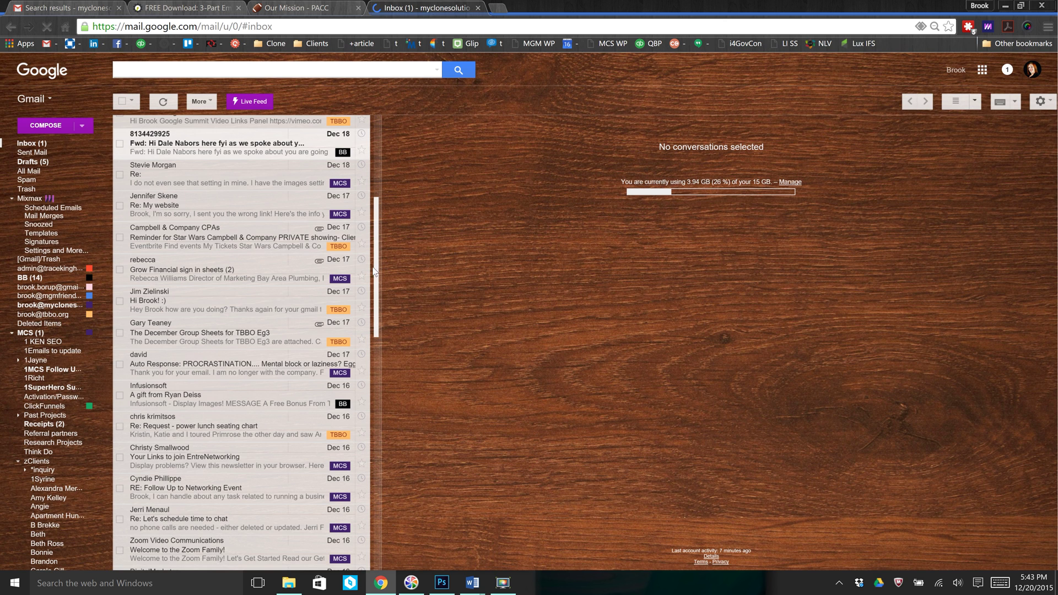
{"action": "scroll", "coordinate": [371, 346], "scroll_direction": "down", "scroll_amount": 3}
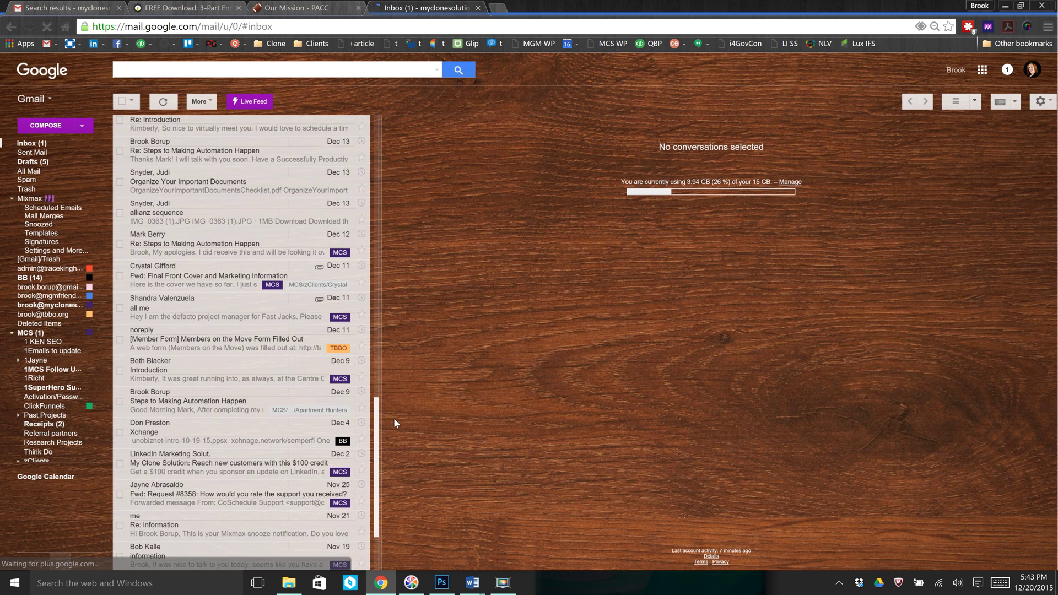
{"action": "scroll", "coordinate": [382, 127], "scroll_direction": "up", "scroll_amount": 8}
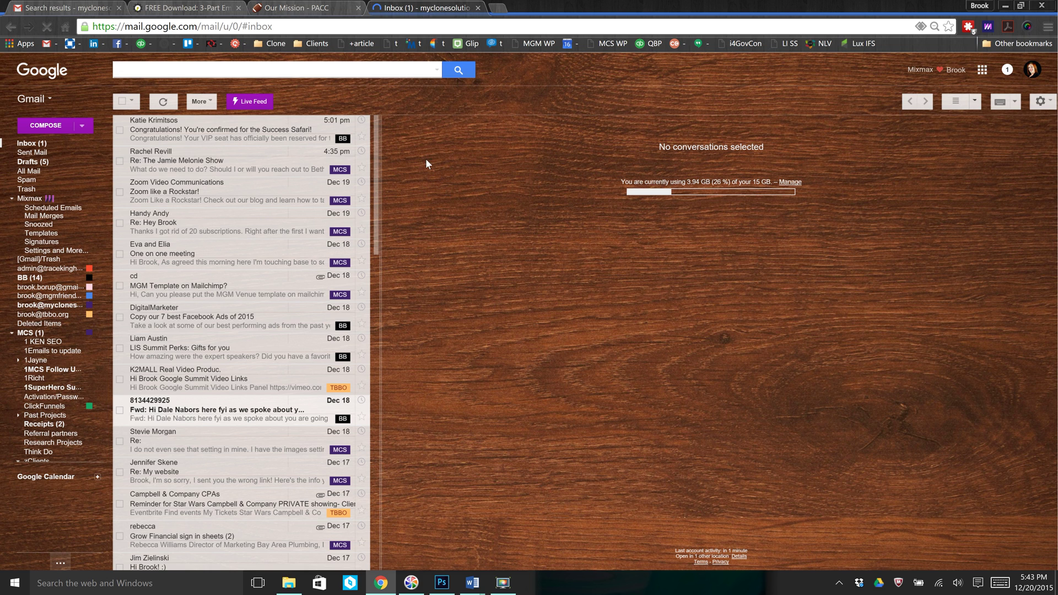
- Change the BB label's colour to pink and reload the inbox to show the pink tags
{"action": "left_click", "coordinate": [89, 278]}
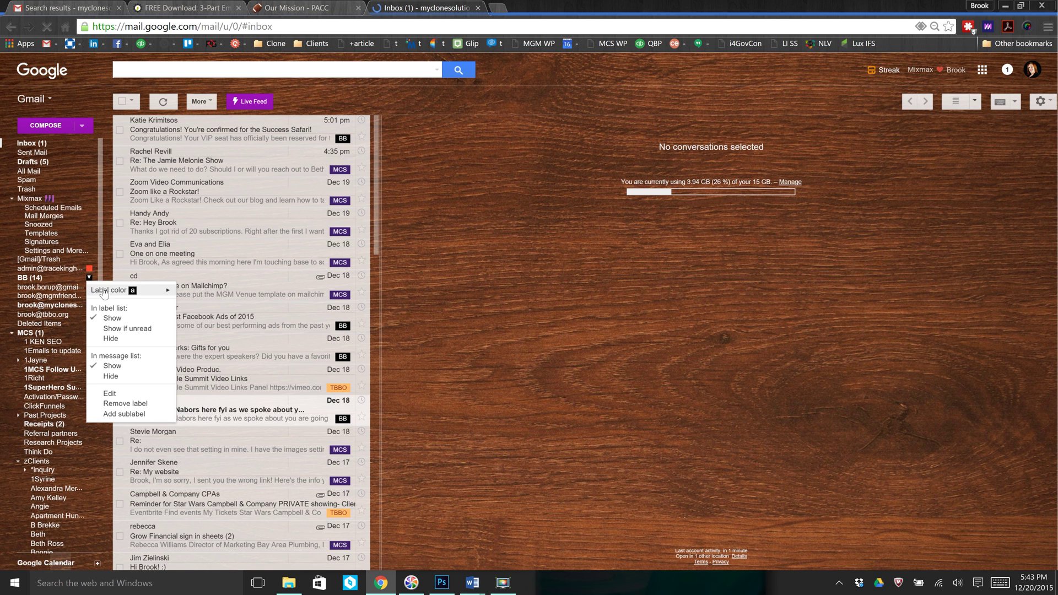
{"action": "mouse_move", "coordinate": [105, 291]}
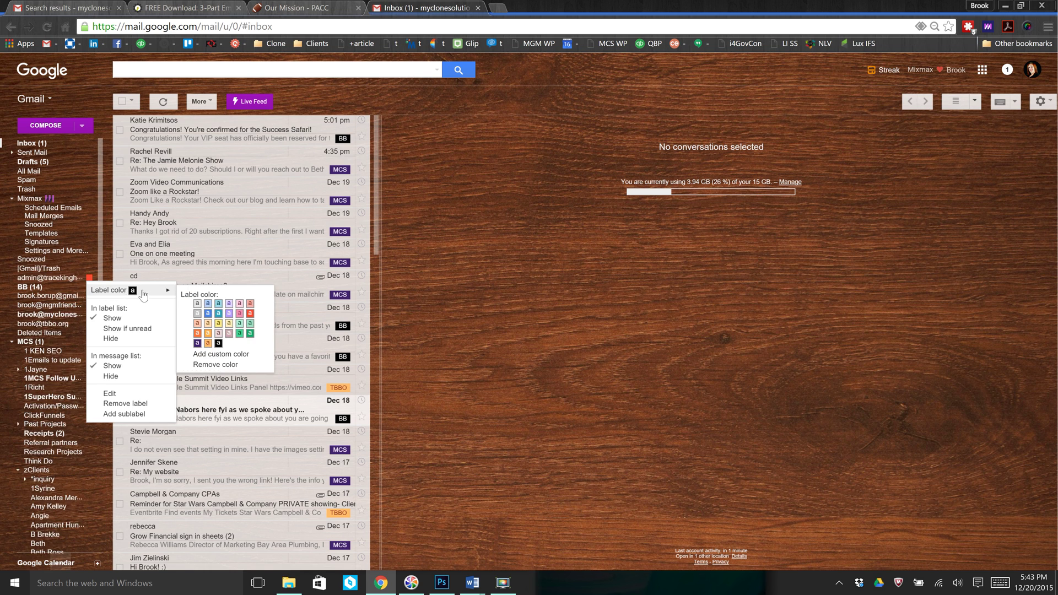
{"action": "left_click", "coordinate": [241, 314]}
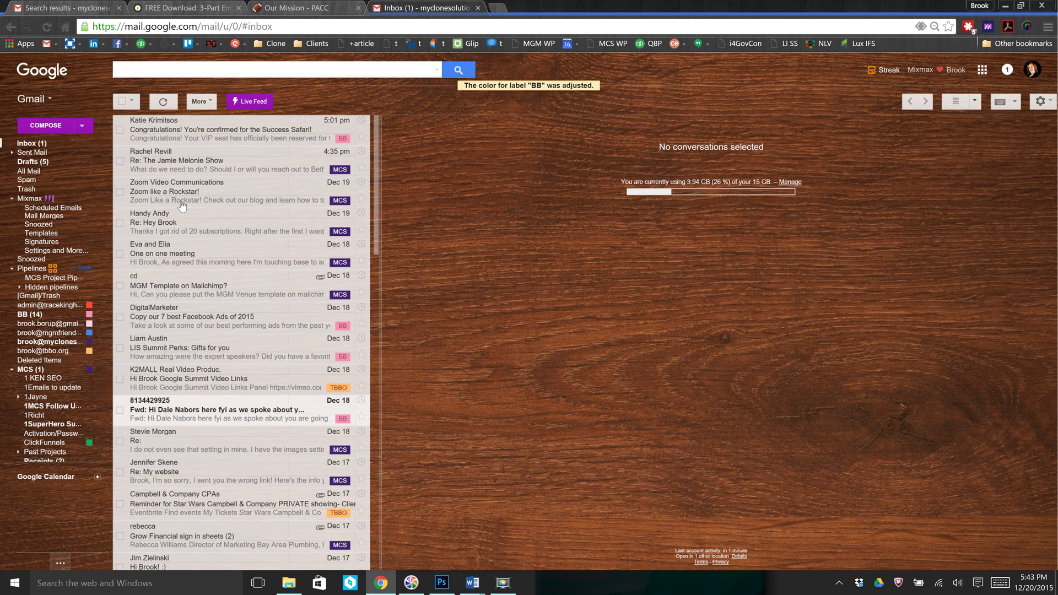
{"action": "left_click", "coordinate": [47, 27]}
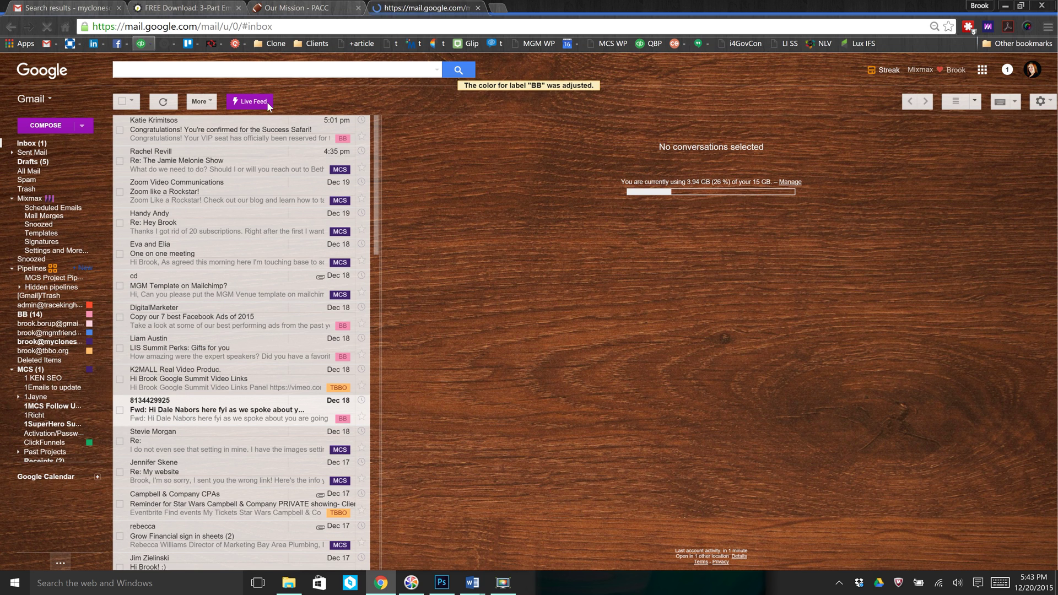